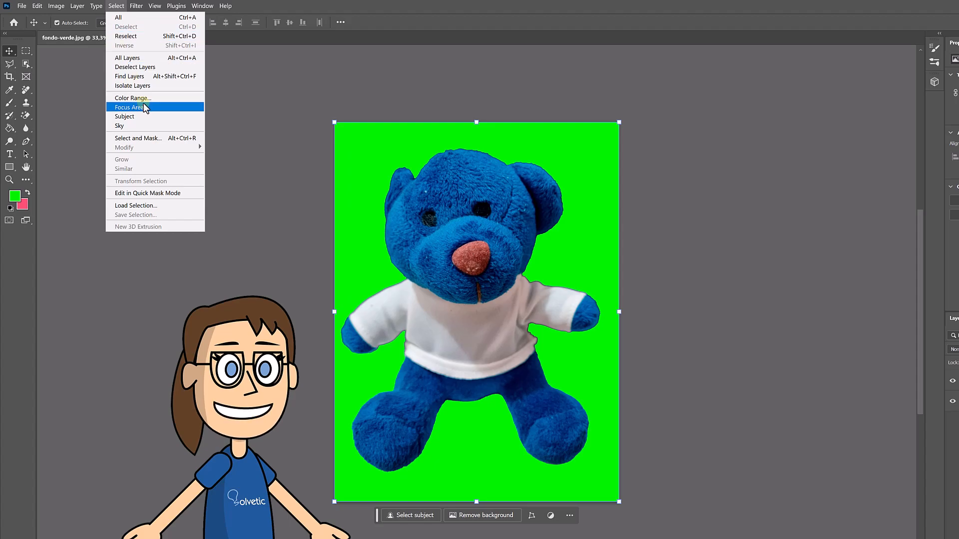
Open Color Range, move its dialog clear of the image, and sample the green background beside the bear's head
left_click(144, 98)
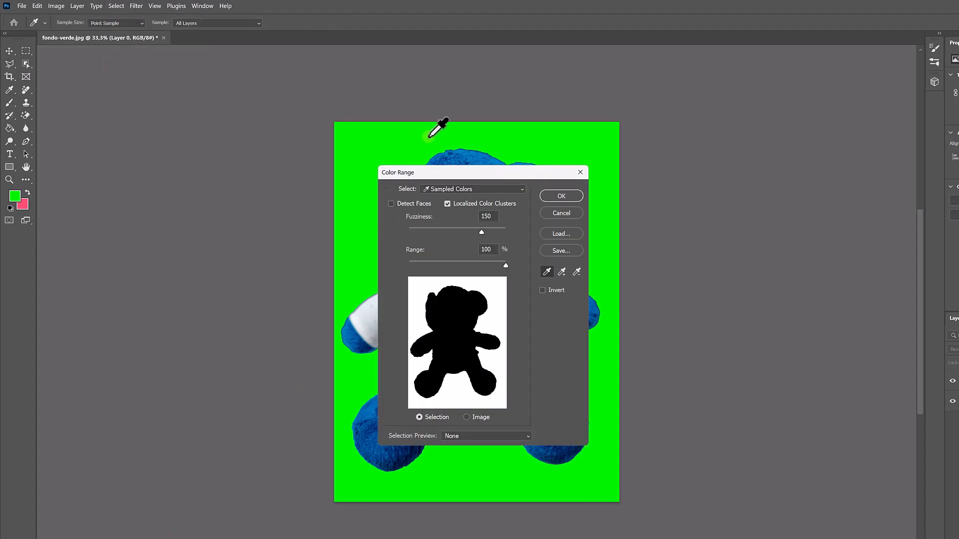
left_click_drag(470, 179, 211, 154)
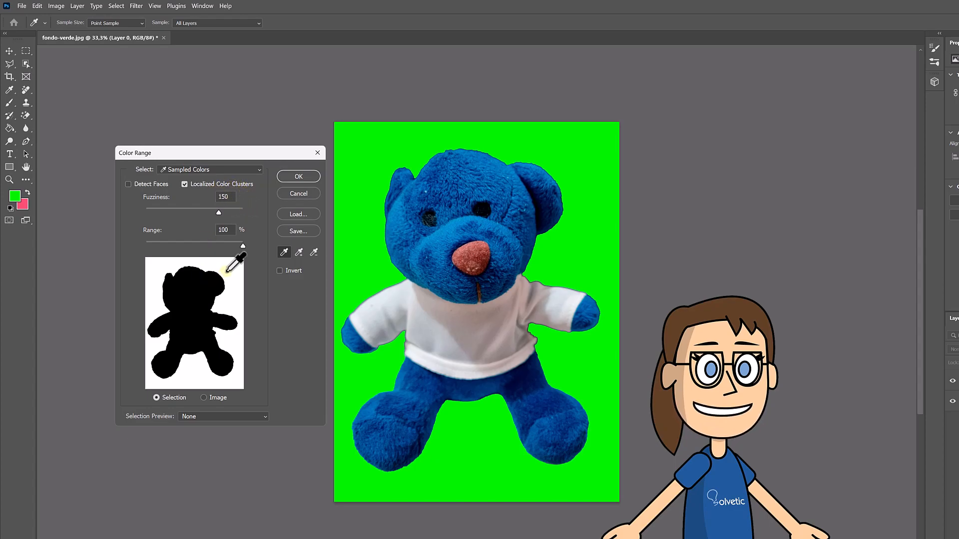
left_click(382, 162)
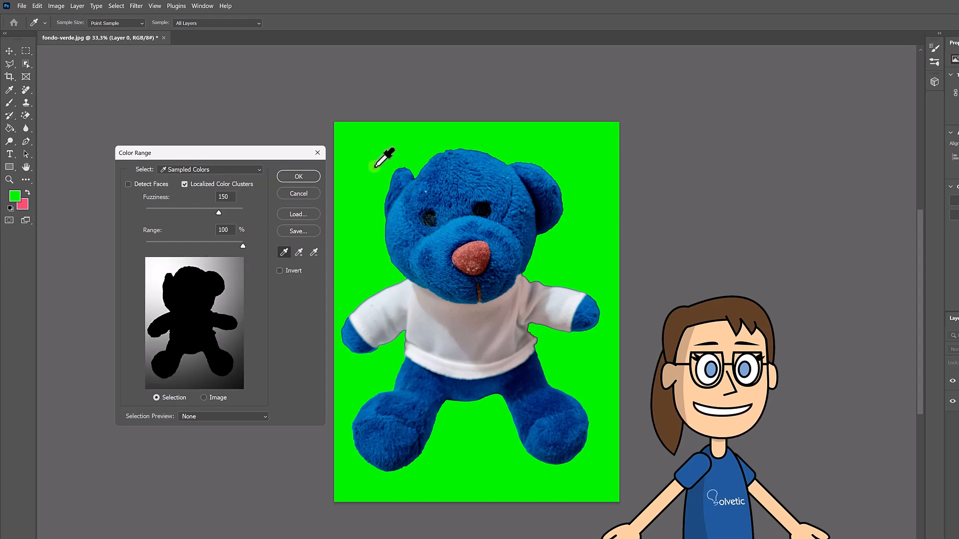
Add more green samples from around the bear to the color range and apply it inverted to select the bear
left_click(438, 138)
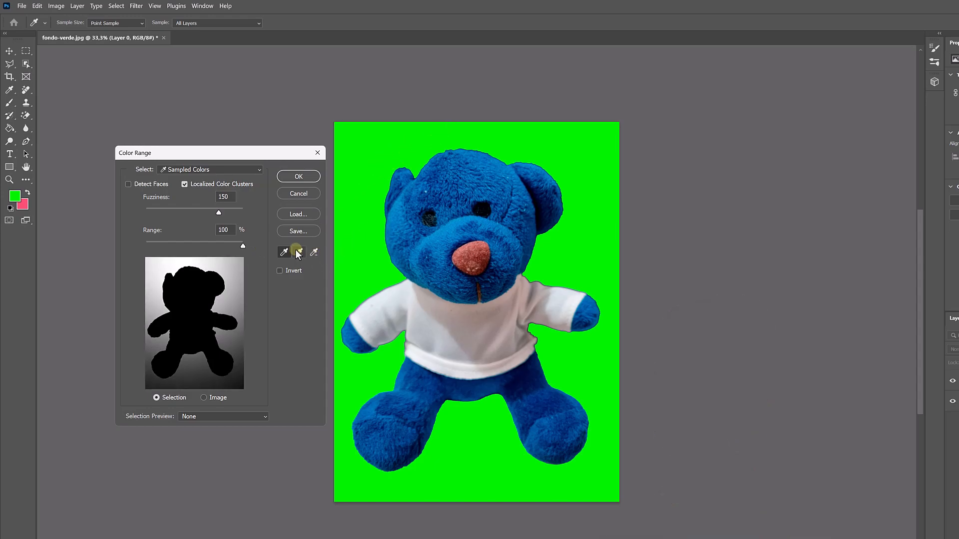
left_click(514, 136)
left_click(579, 159)
left_click(585, 238)
left_click(588, 394)
left_click(591, 467)
left_click(366, 372)
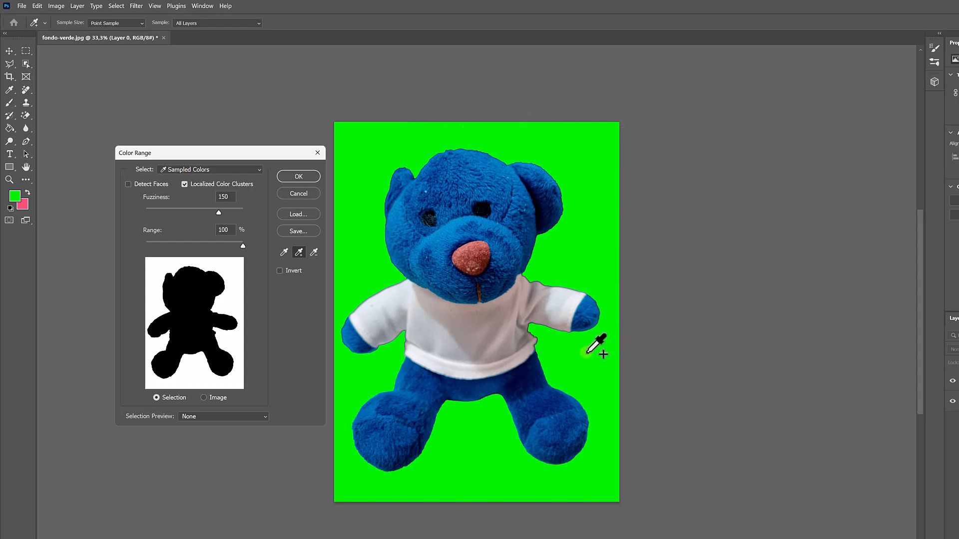
left_click(280, 271)
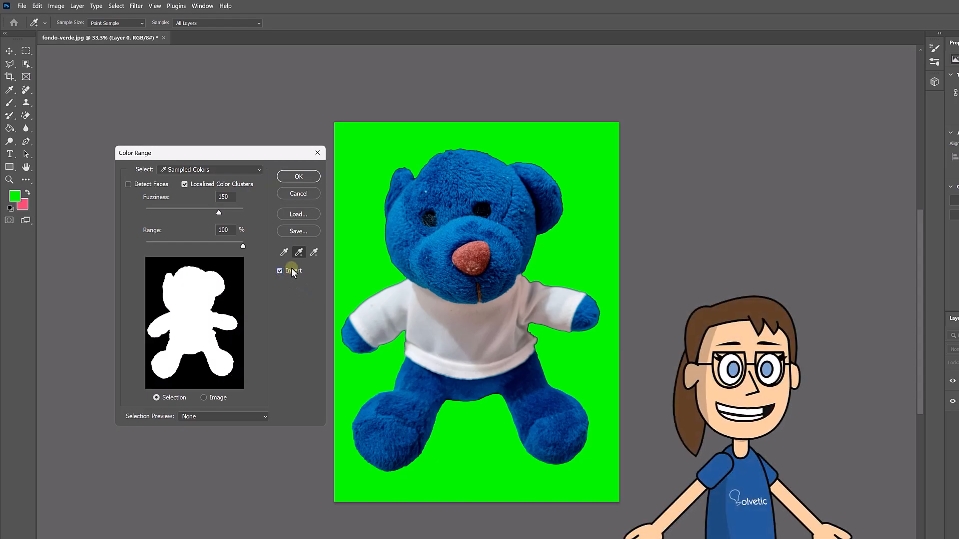
left_click(299, 178)
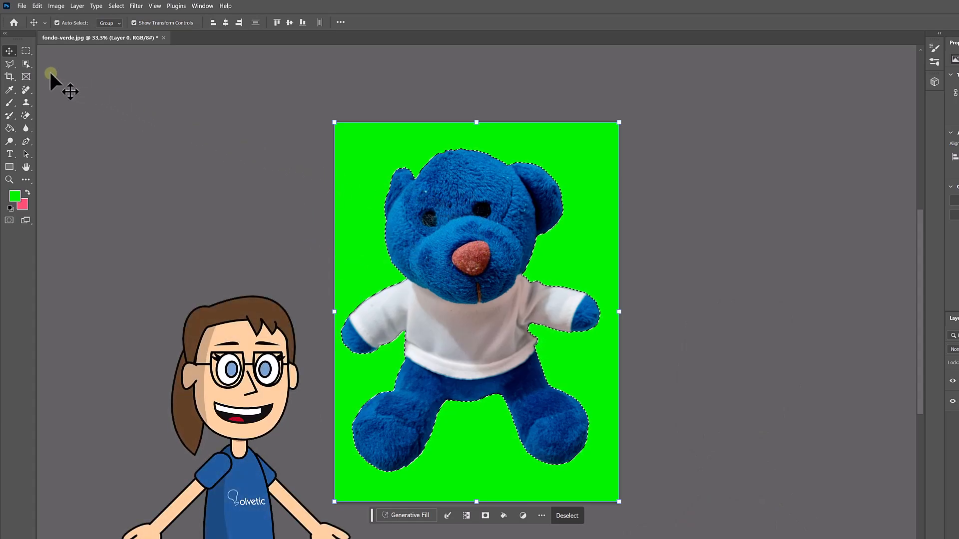
Switch to the Quick Selection tool and open the bear selection in Select and Mask
left_click(25, 64)
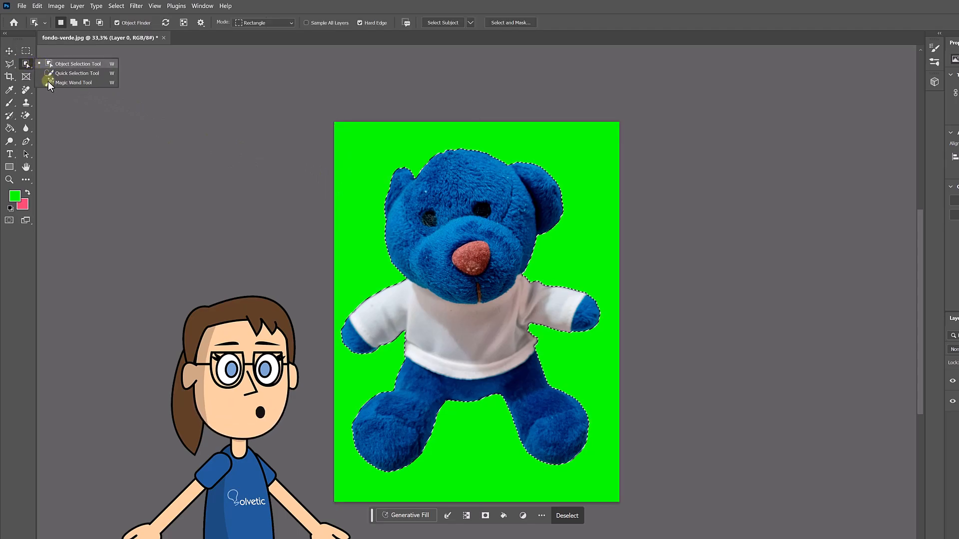
key("Escape")
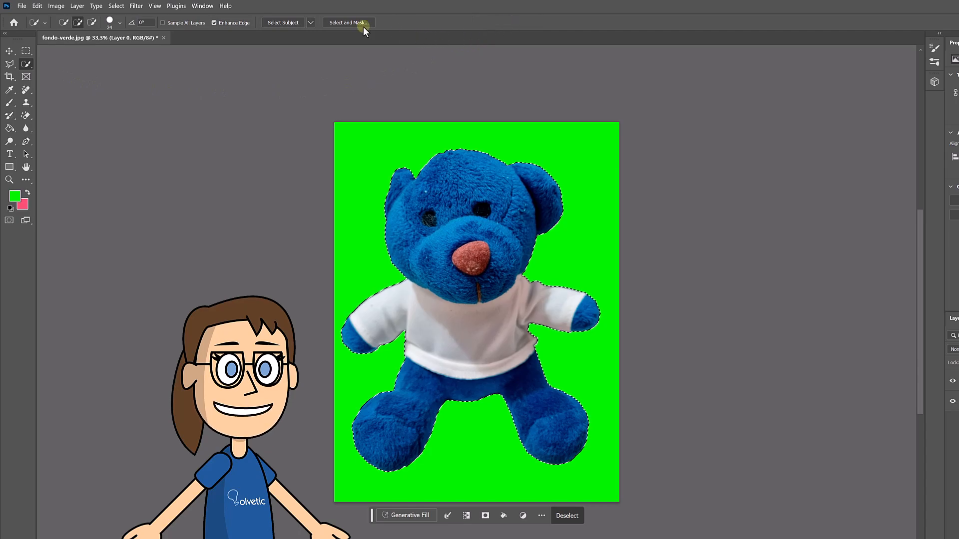
left_click(336, 22)
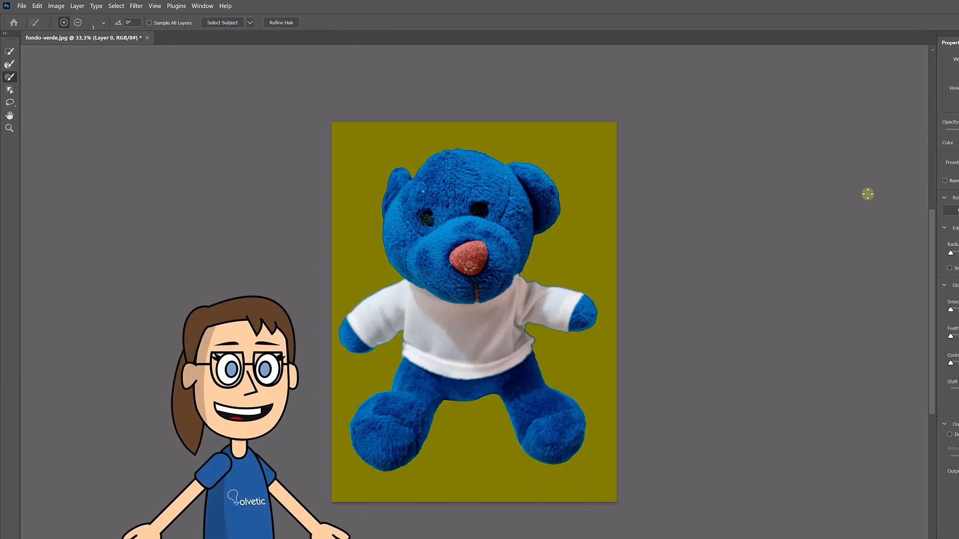
Try the edge Radius and return it to 0 px, with Smooth at 35 and Feather at 3.1 px
left_click_drag(950, 253, 958, 252)
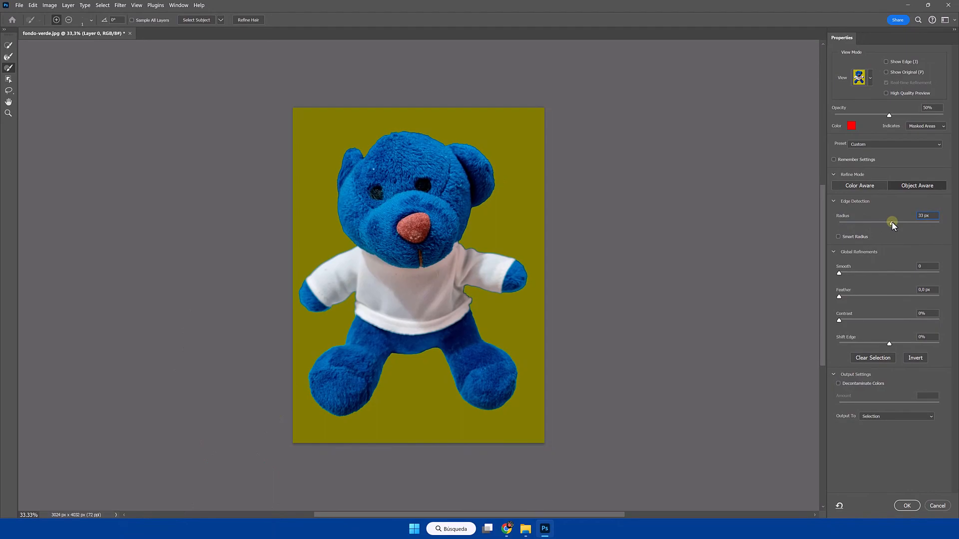
left_click_drag(891, 222, 828, 217)
left_click_drag(850, 271, 878, 272)
left_click(865, 273)
left_click(857, 296)
left_click_drag(857, 297, 856, 297)
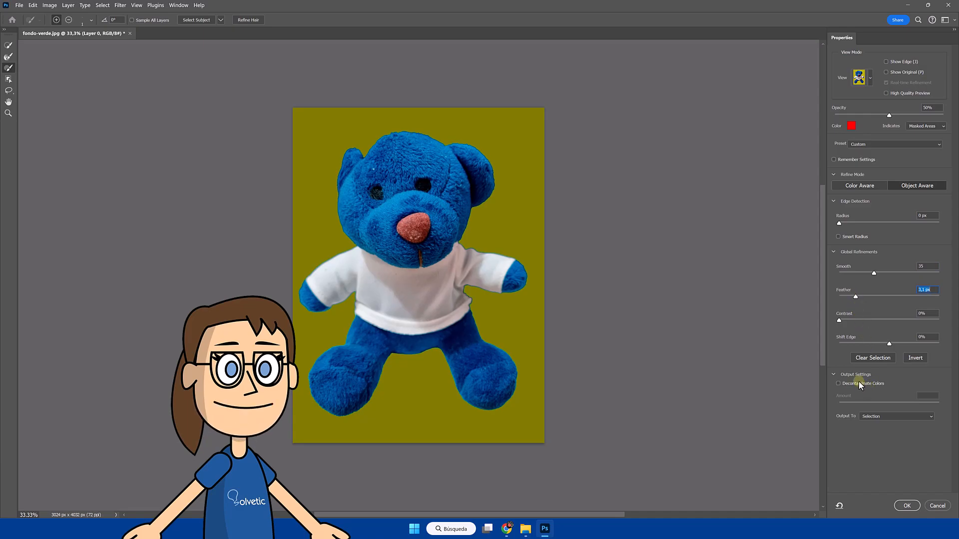
Output the refined selection to a New Layer with Layer Mask, with Decontaminate Colors off
left_click(838, 383)
left_click(837, 385)
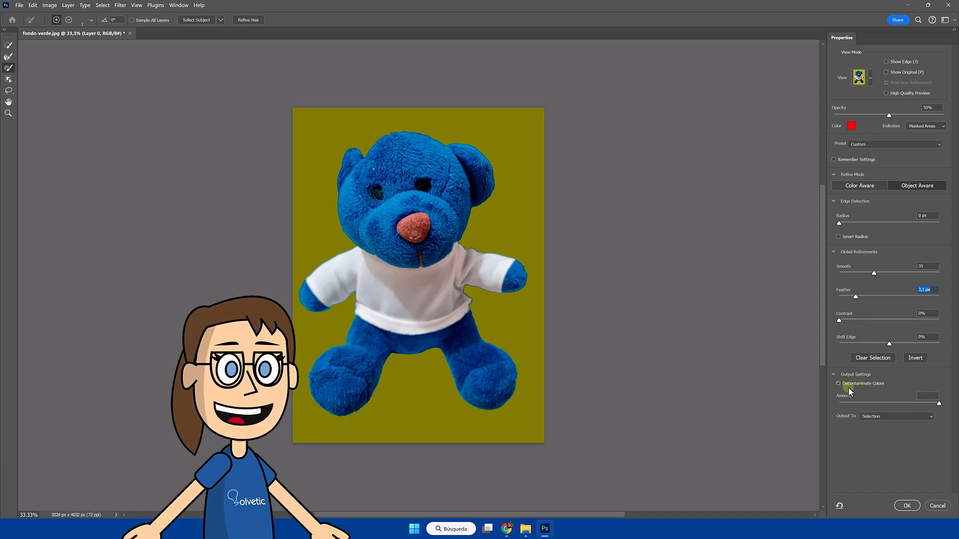
left_click(869, 416)
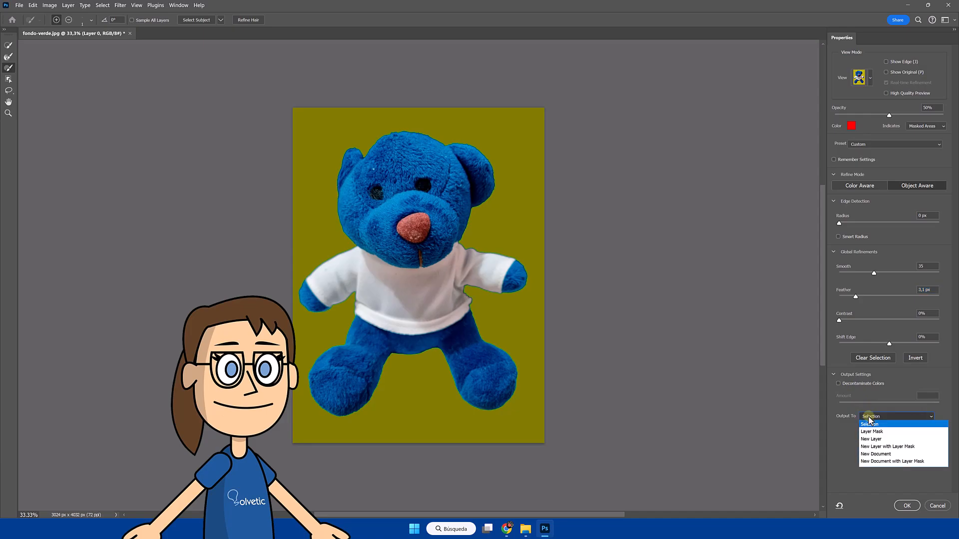
left_click(879, 447)
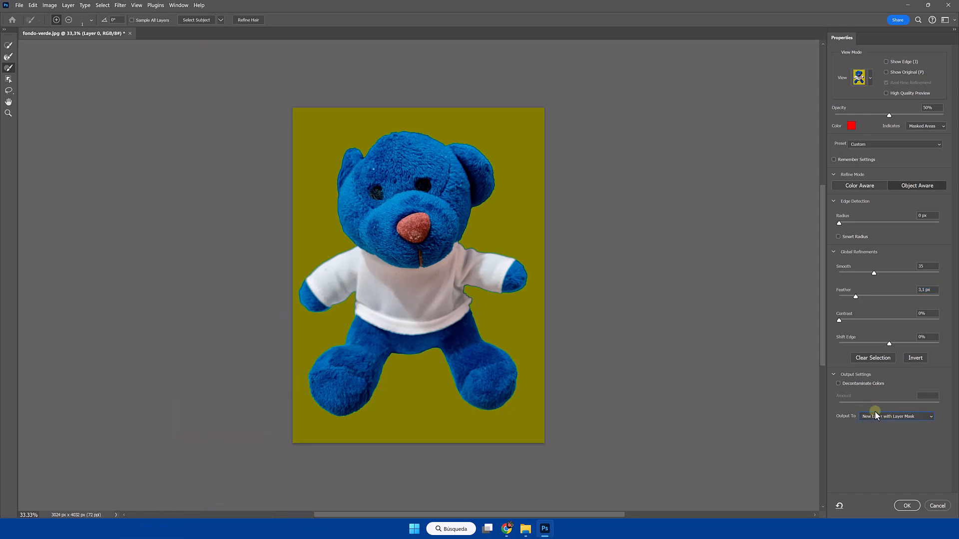
left_click(904, 506)
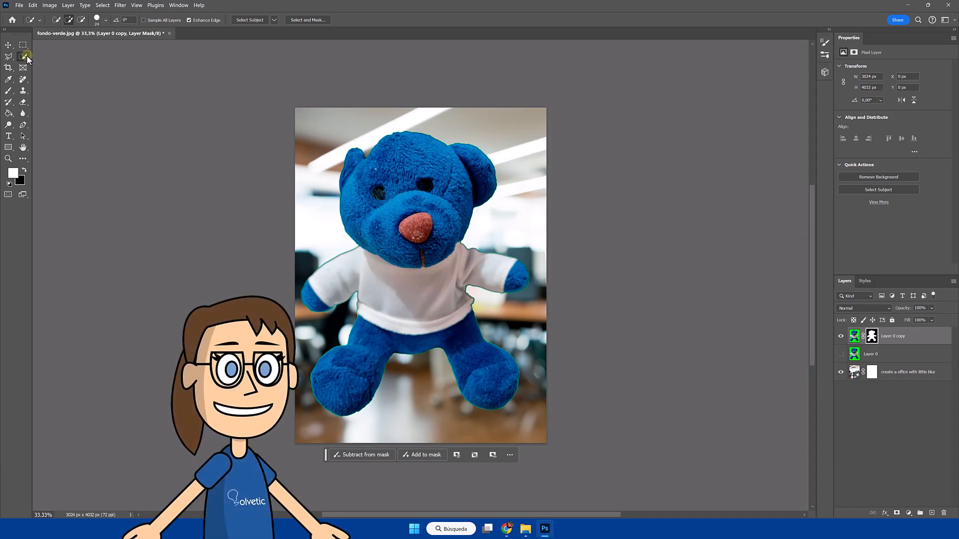
Move the masked bear straight down over the office background to about Y 1374 px
left_click(10, 45)
left_click_drag(418, 198, 419, 311)
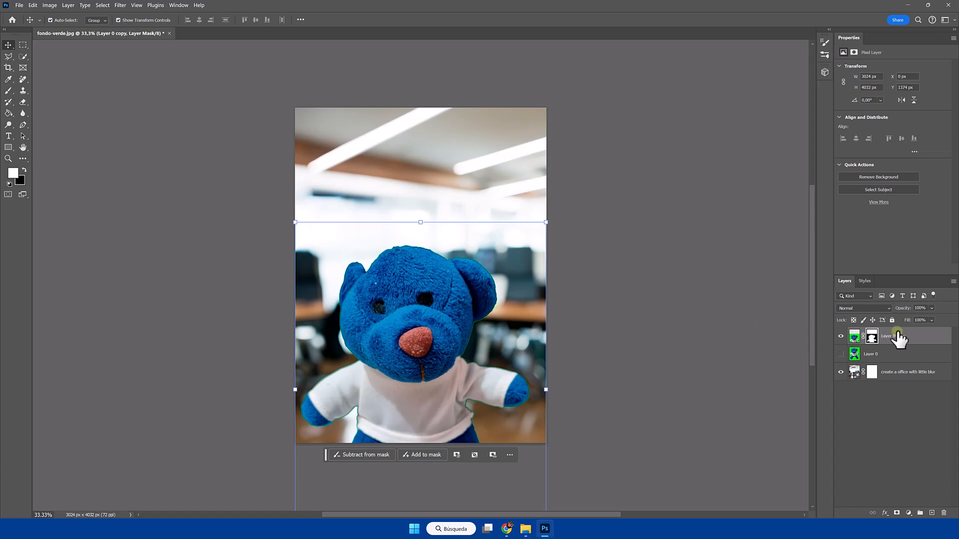
Delete the masked Layer 0 copy and show the original green-screen Layer 0 again
left_click(926, 338)
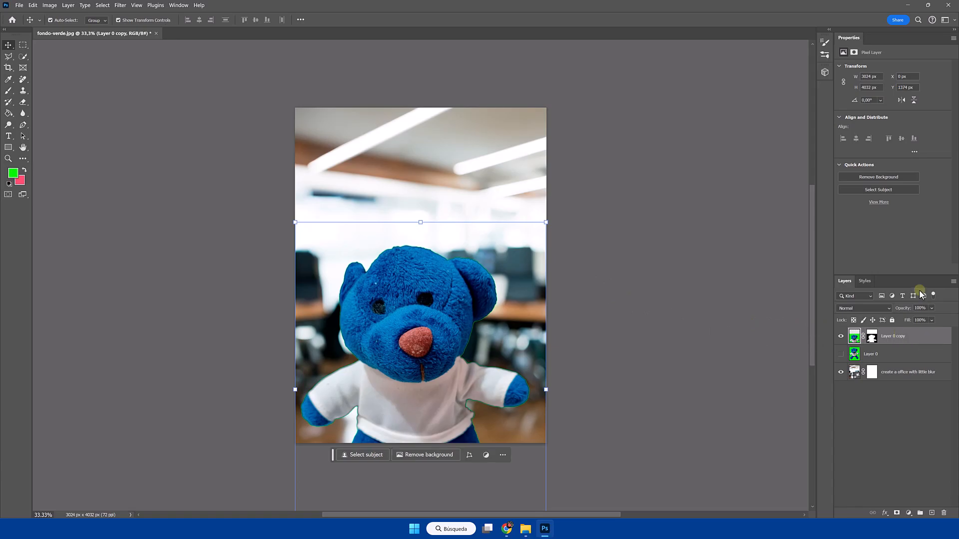
key("Delete")
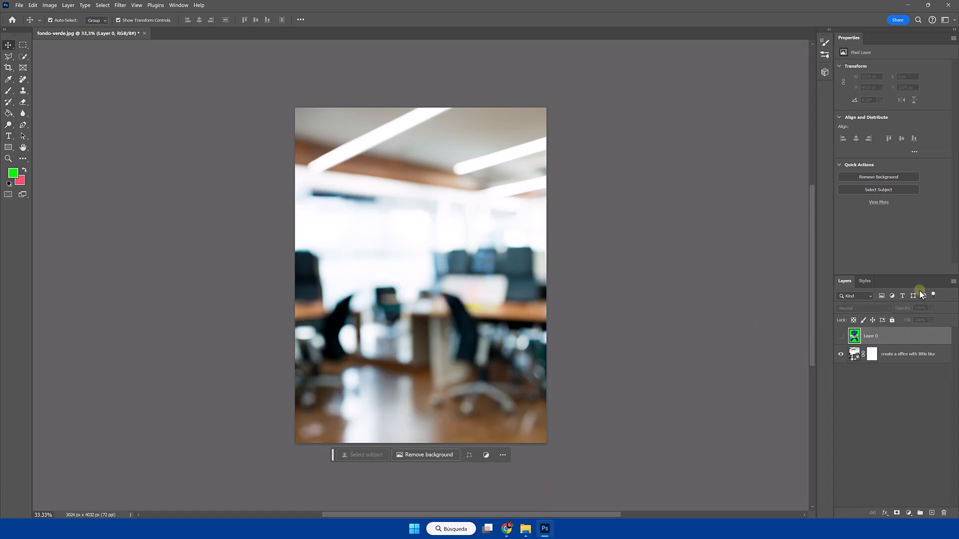
left_click(841, 337)
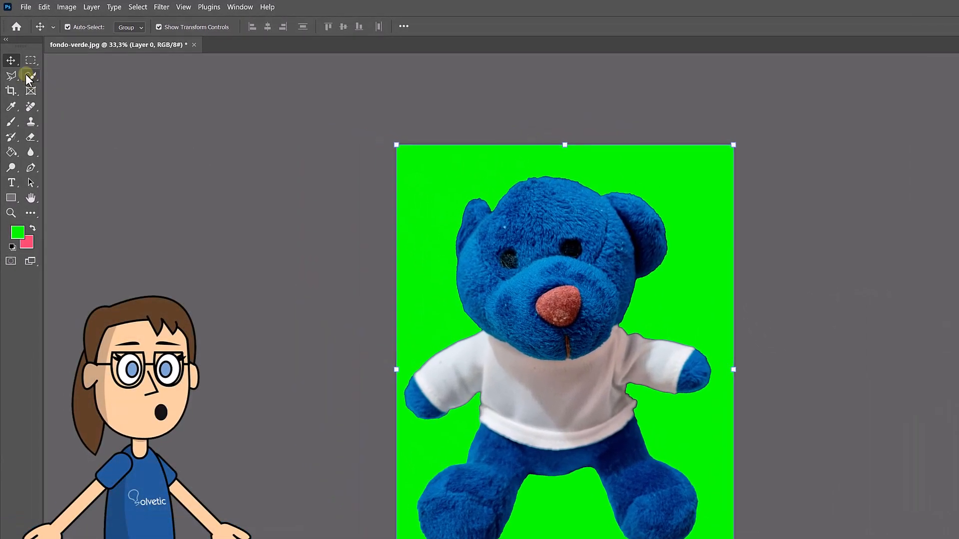
Select the whole bear on the green background with the Object Selection tool
left_click(20, 56)
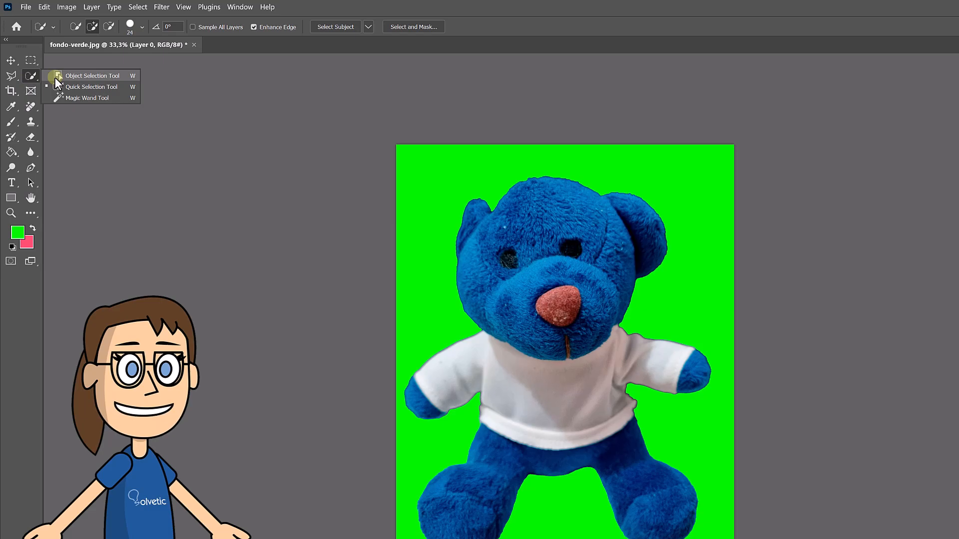
left_click(56, 76)
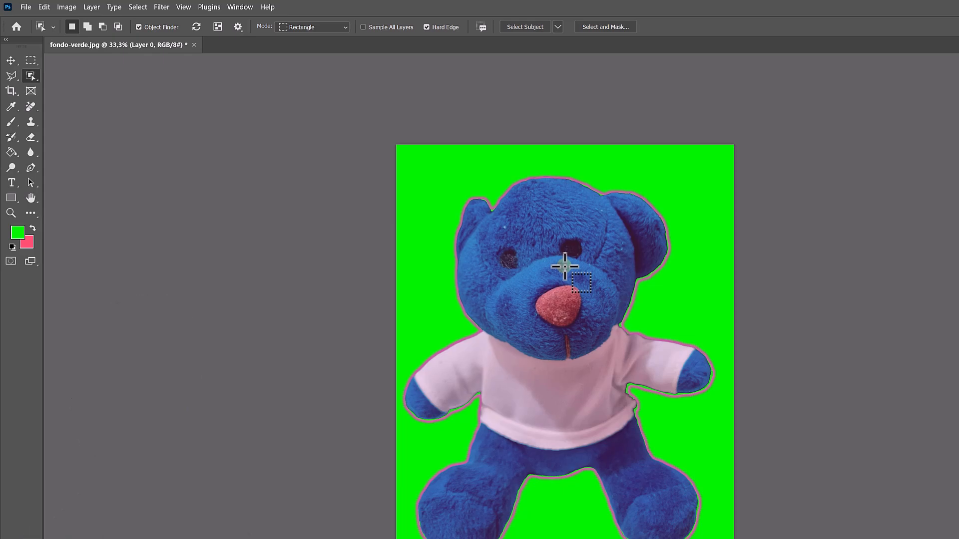
left_click(565, 266)
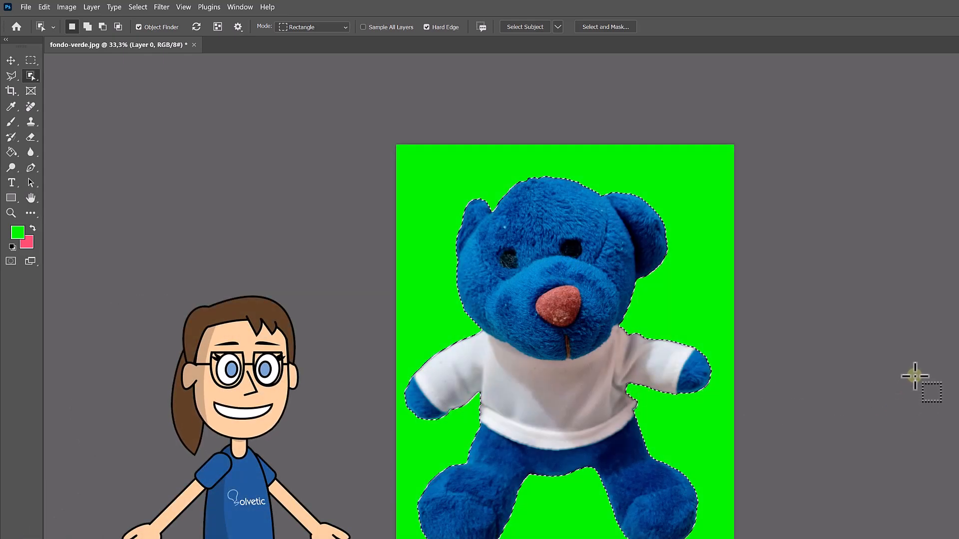
Refine the bear selection in Select and Mask with a 69 px edge Radius and output it to a new masked layer
left_click(602, 26)
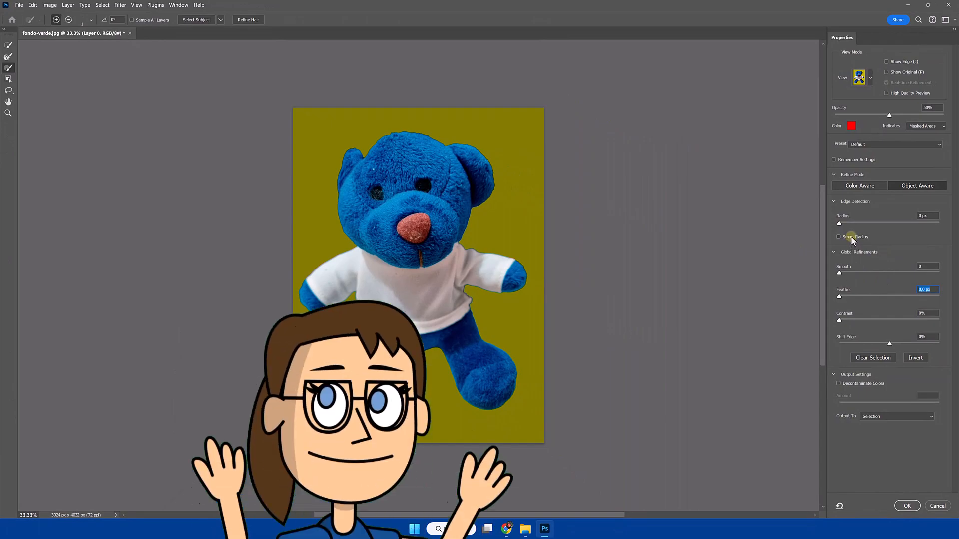
left_click_drag(843, 227, 912, 226)
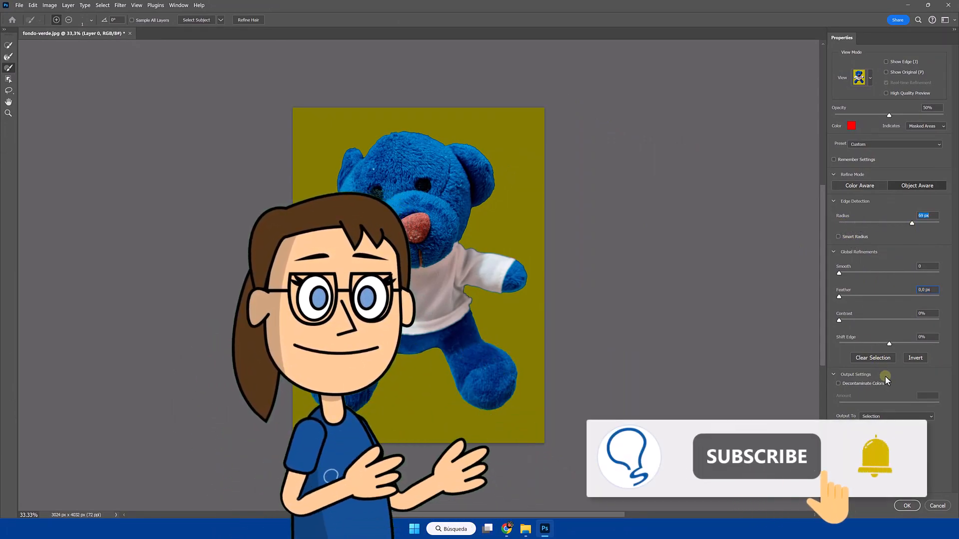
left_click(839, 383)
left_click(867, 417)
left_click(873, 425)
left_click(907, 506)
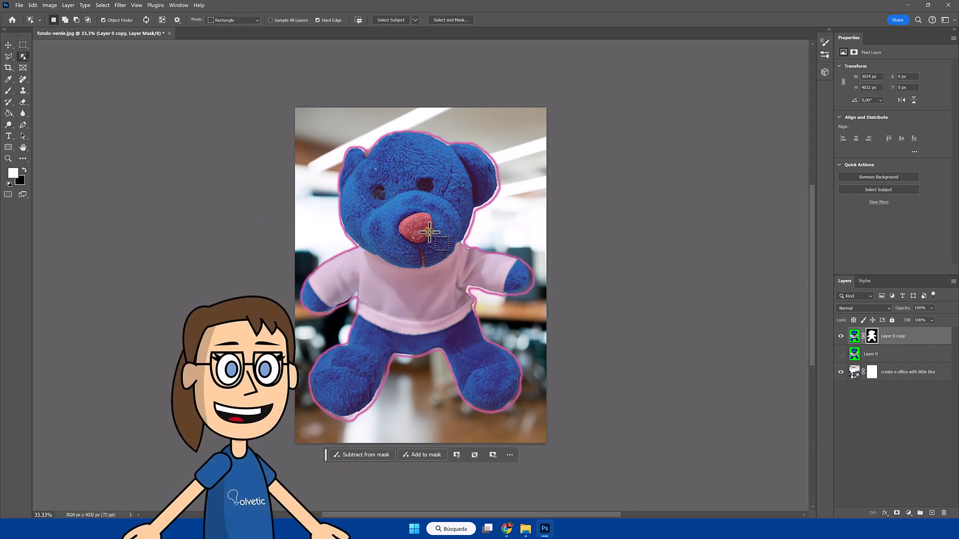
Move the newly masked bear layer down over the office background to about Y 1254 px
key("v")
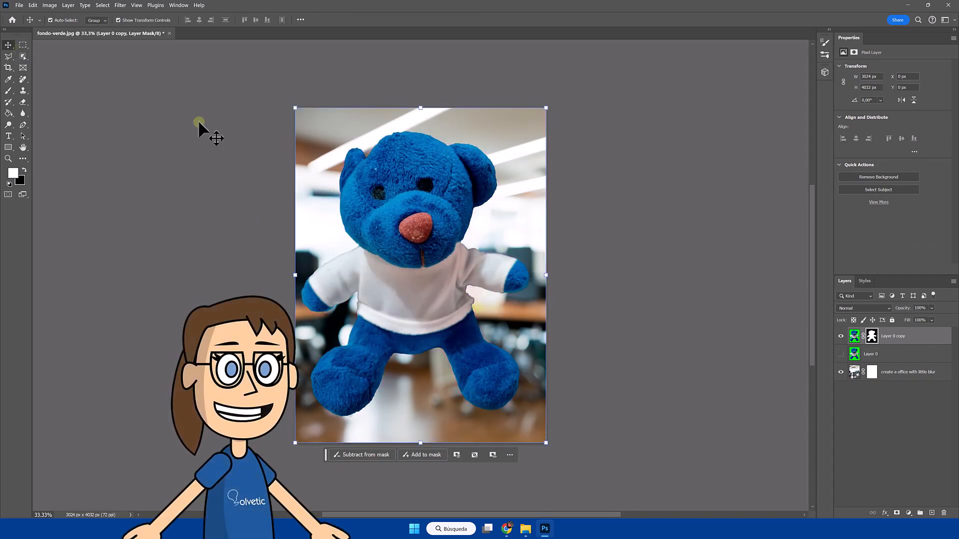
left_click(853, 337)
left_click_drag(405, 230, 406, 336)
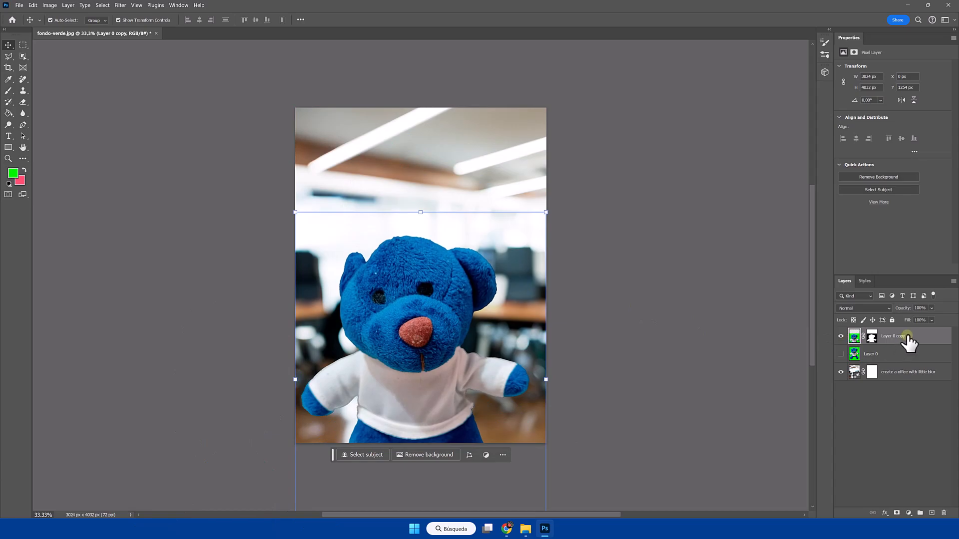
Delete the second masked bear copy and make the original Layer 0 visible
key("Delete")
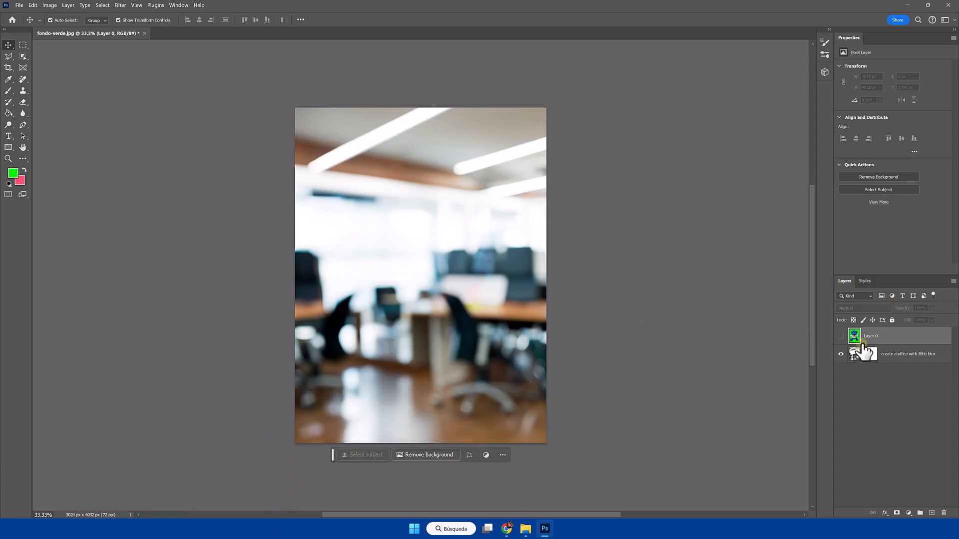
left_click(842, 336)
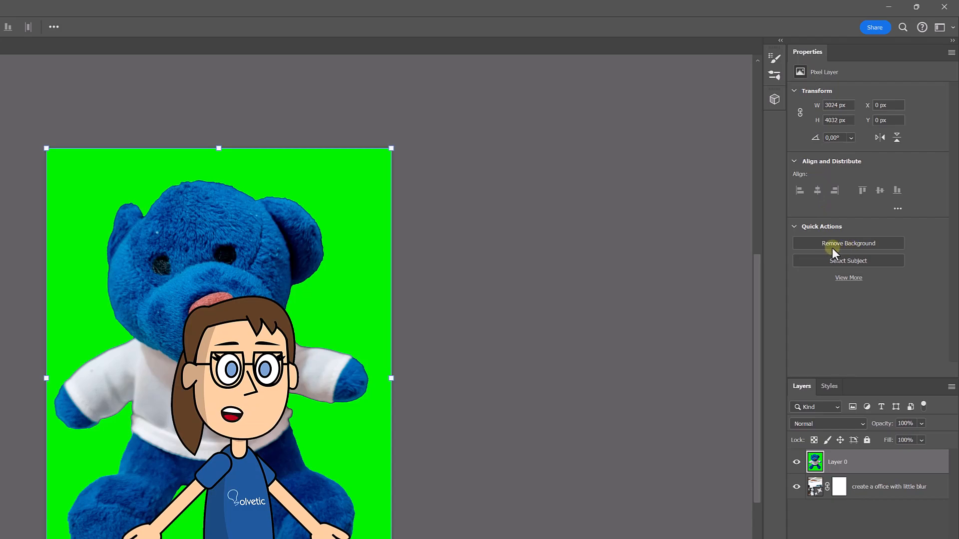
Remove the background of Layer 0 and move the bear down to about Y 1132 px
left_click(849, 244)
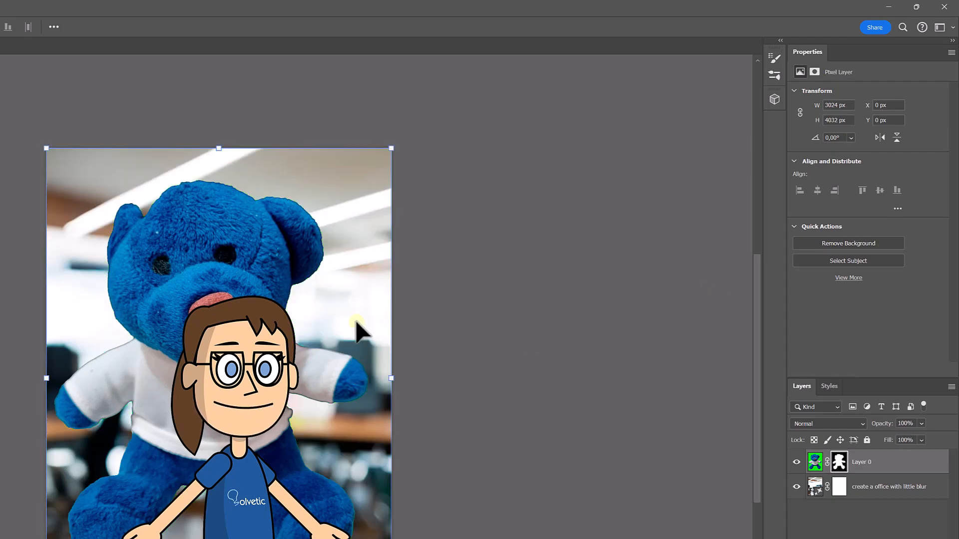
left_click_drag(179, 295, 186, 409)
Scale the bear up slightly over the office background, commit the transform and deselect the layer
left_click_drag(219, 276, 216, 224)
left_click_drag(226, 338, 231, 328)
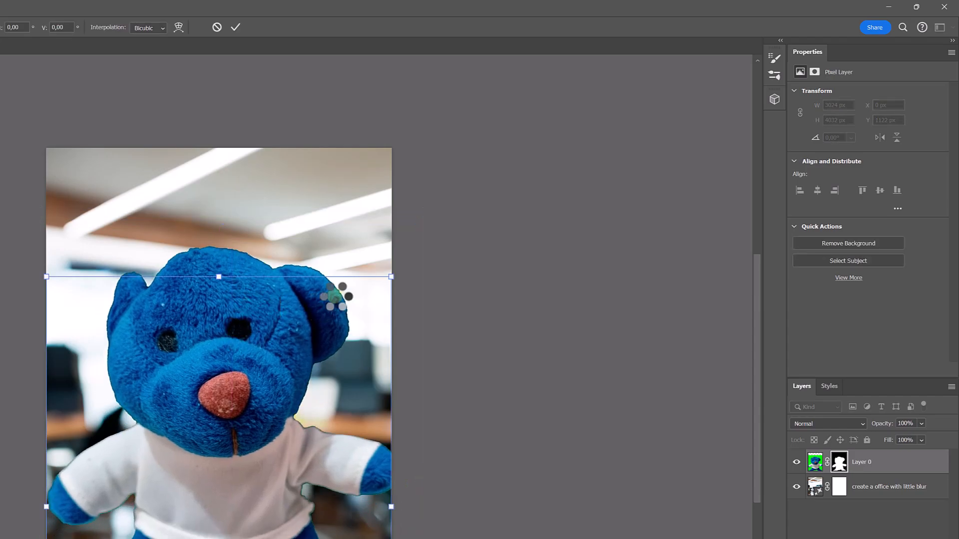
left_click(483, 250)
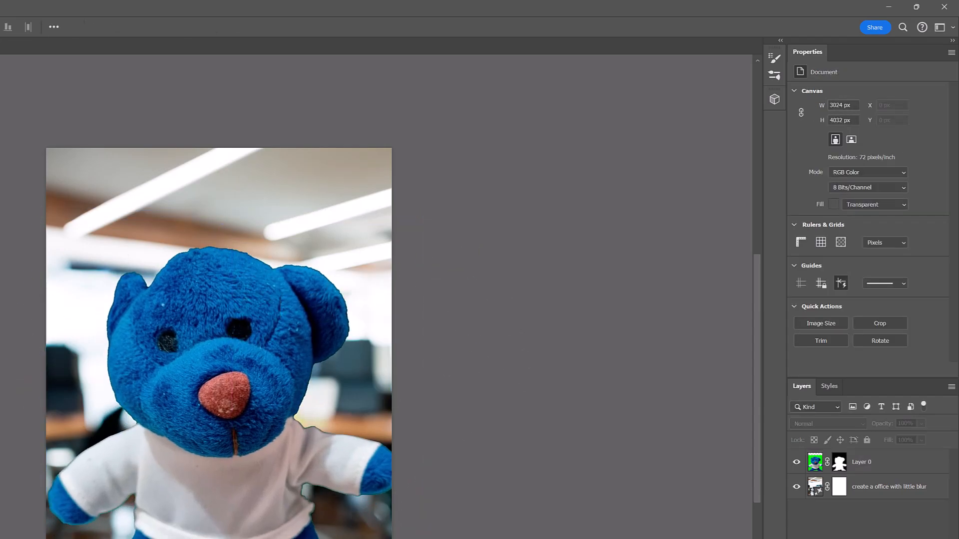
Toggle the office background layer off and on to inspect the bear's cut-out edges against transparency
left_click(797, 486)
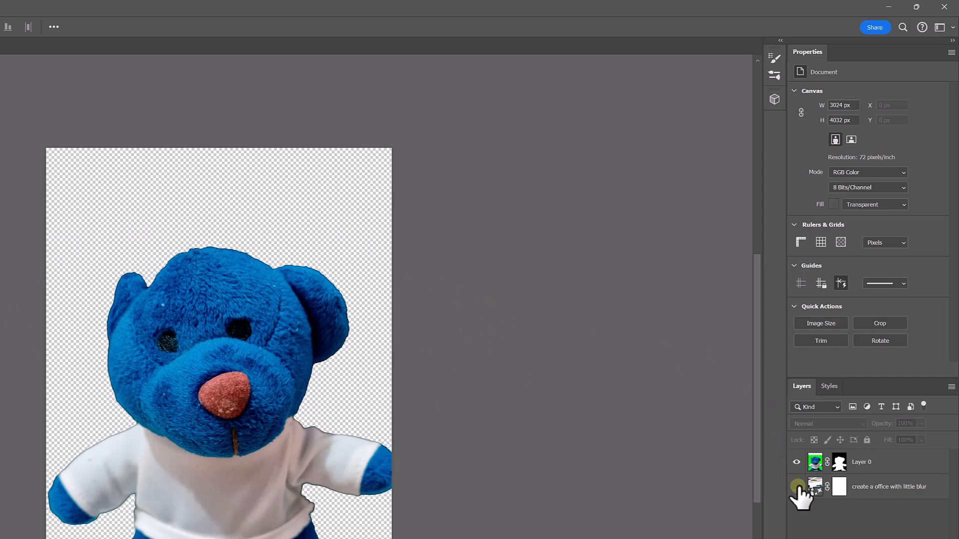
left_click(797, 486)
left_click(798, 487)
left_click(798, 487)
left_click(797, 486)
left_click(797, 487)
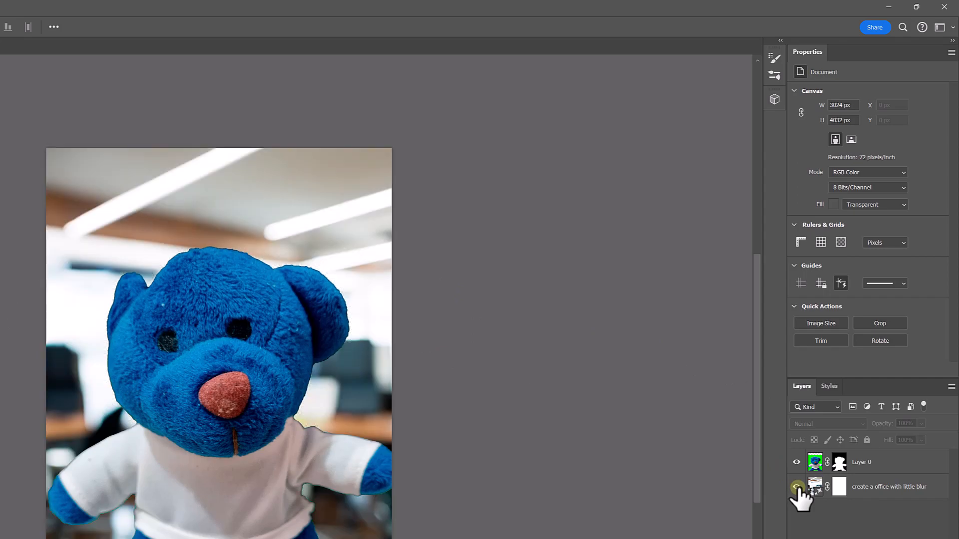